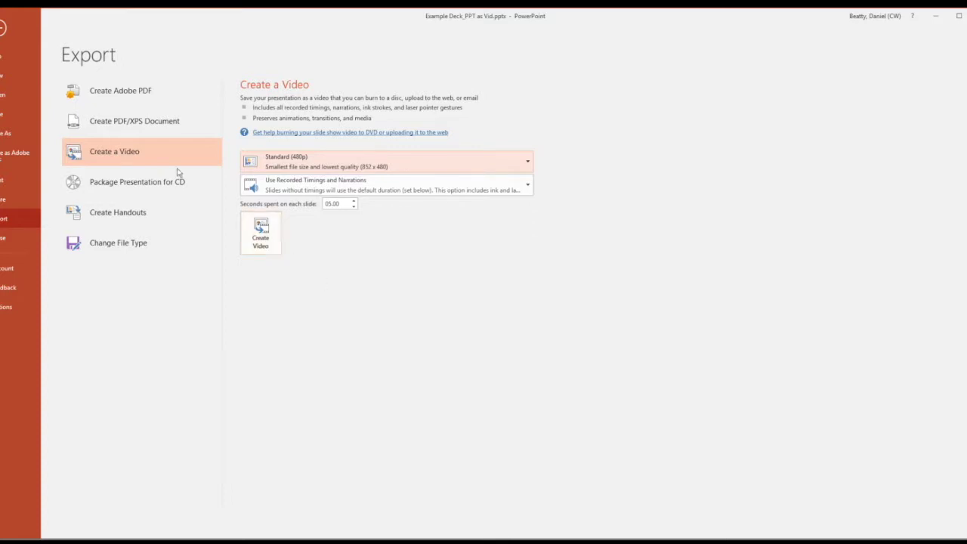
# - Leave the video export screen and return to the deck's slide editing view
pyautogui.click(4, 30)
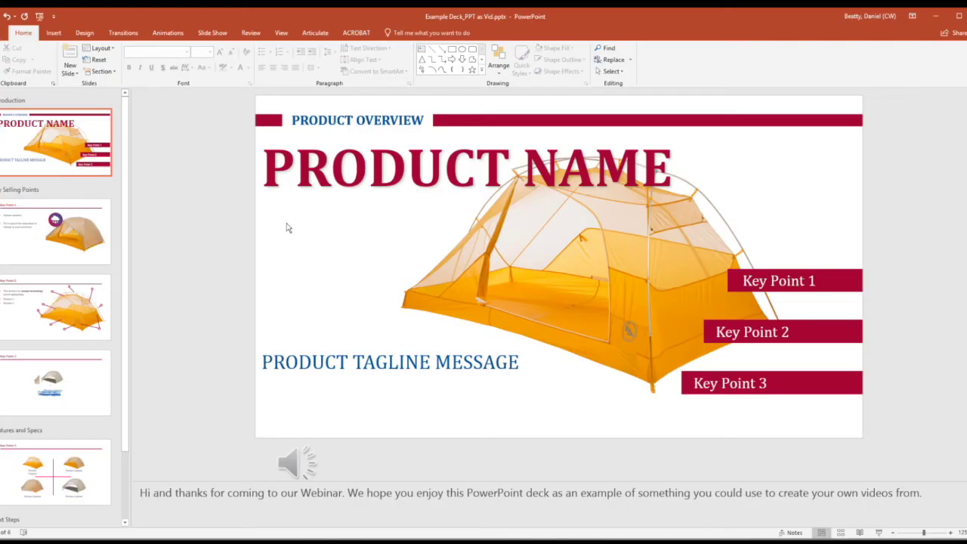
# - Find the exported Example Deck_PPT as Vid.mp4 (14.6 MB, 52 s), then go to YouTube's upload page
pyautogui.hotkey('alt', 'Tab')
pyautogui.press('Tab')
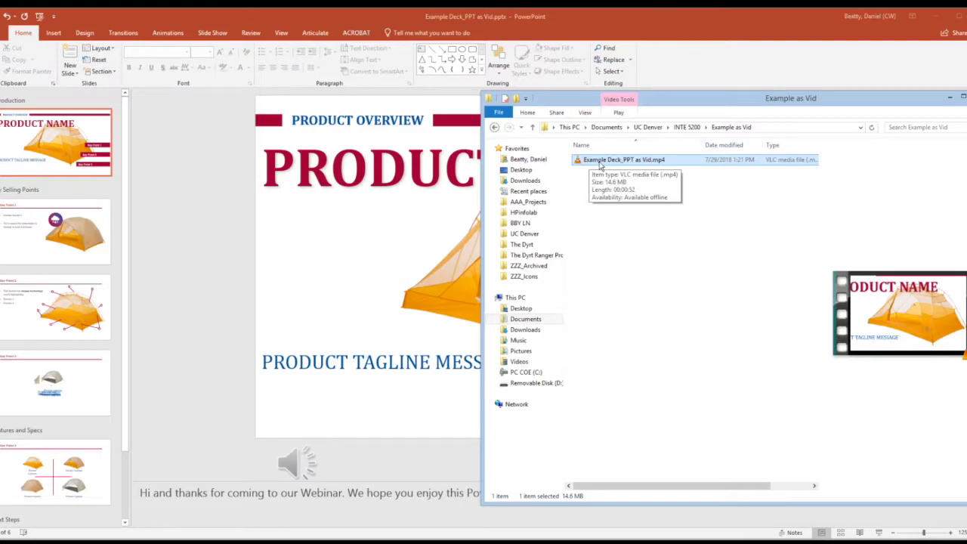
pyautogui.hotkey('alt', 'Tab')
pyautogui.hotkey('alt', 'Tab')
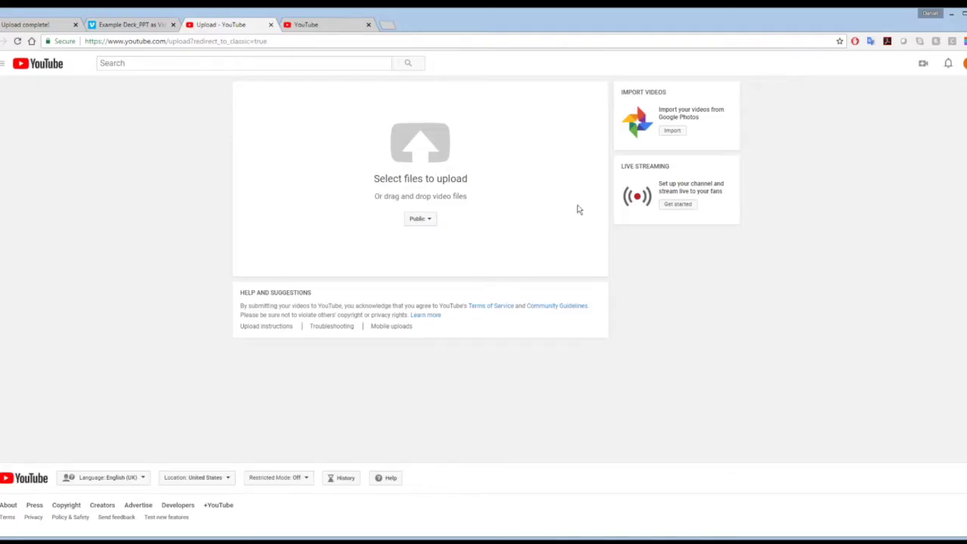
# - Upload Example Deck_PPT as Vid.mp4 to YouTube as a Private video and finish the upload
pyautogui.hotkey('alt', 'Tab')
pyautogui.moveTo(632, 161); pyautogui.dragTo(395, 153)
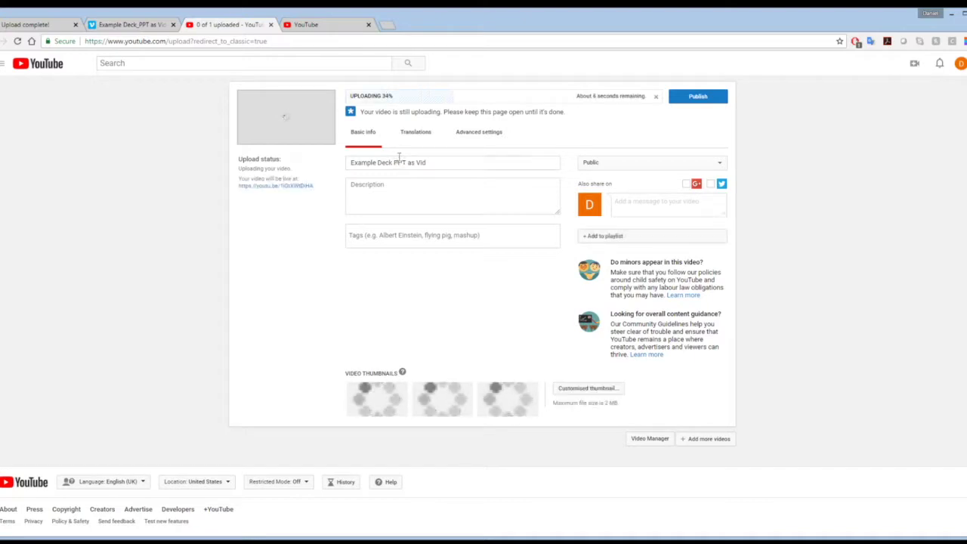
pyautogui.click(656, 164)
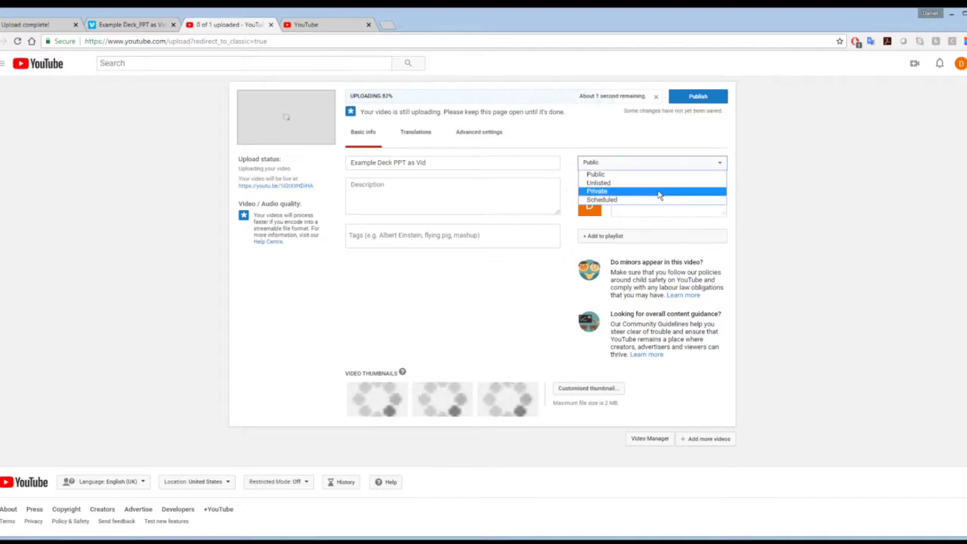
pyautogui.click(658, 193)
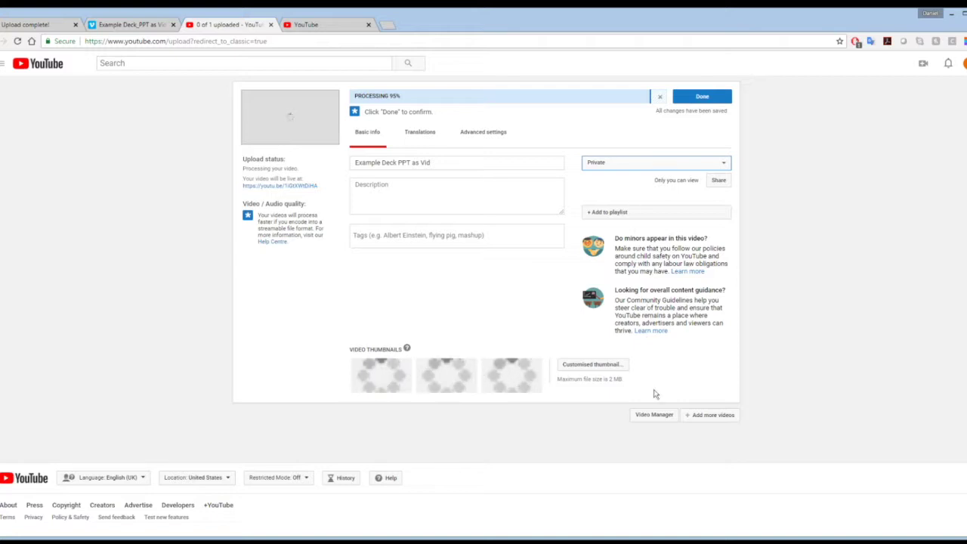
pyautogui.click(704, 102)
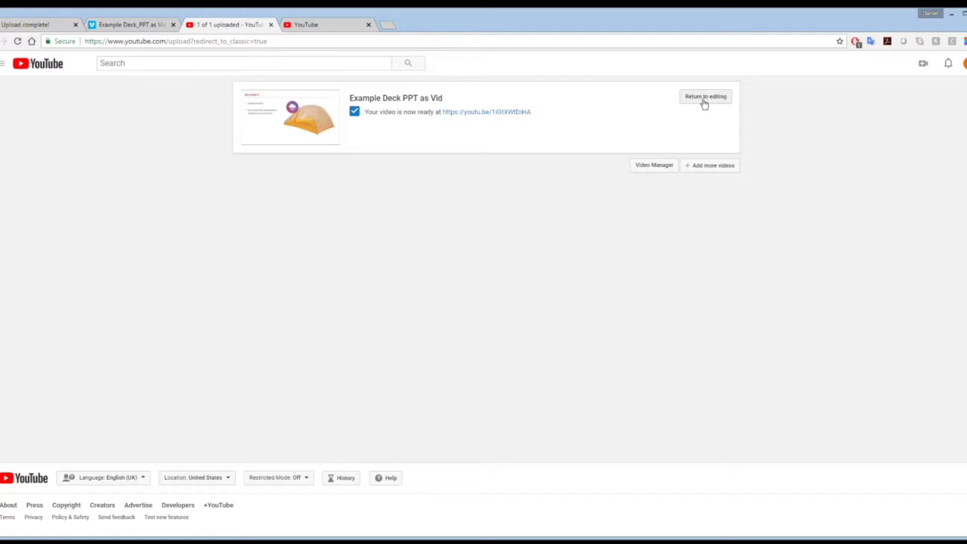
# - Open the edit page of Example Deck PPT as Vid from the Video Manager list
pyautogui.click(647, 171)
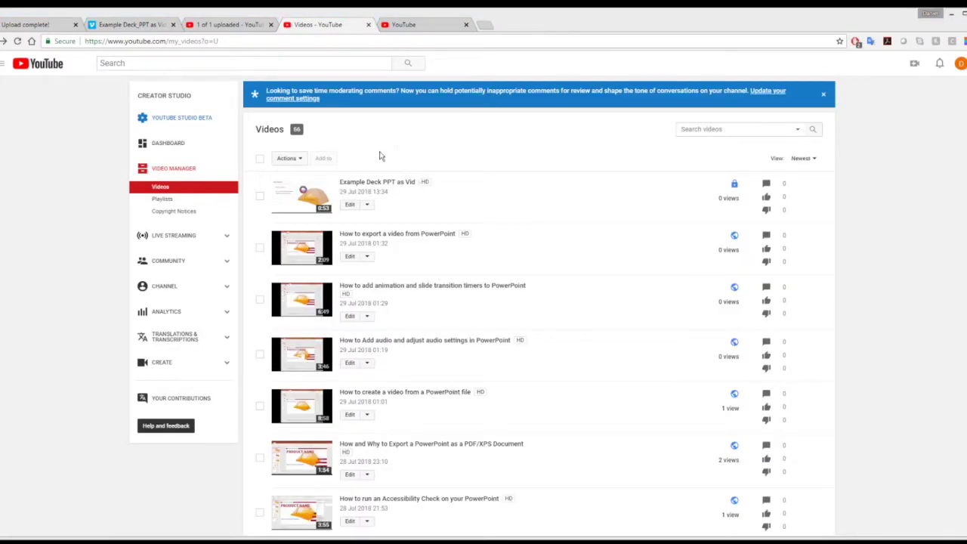
pyautogui.click(347, 209)
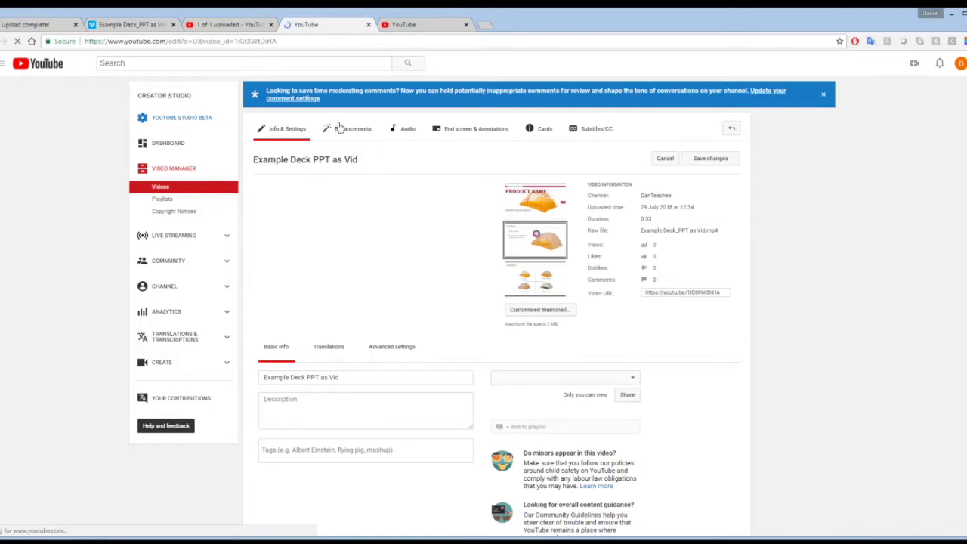
# - Add a new English subtitle track and choose to write the subtitles manually
pyautogui.click(593, 130)
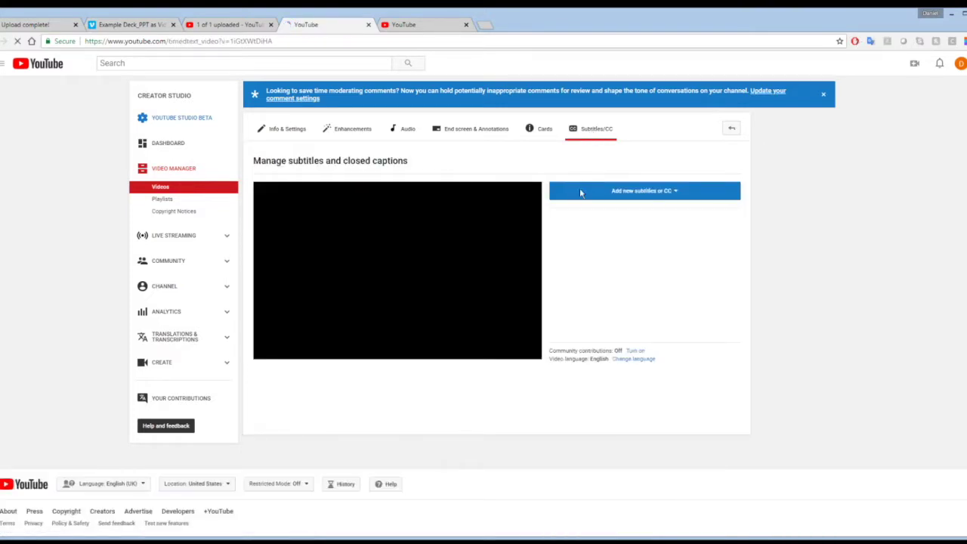
pyautogui.click(678, 194)
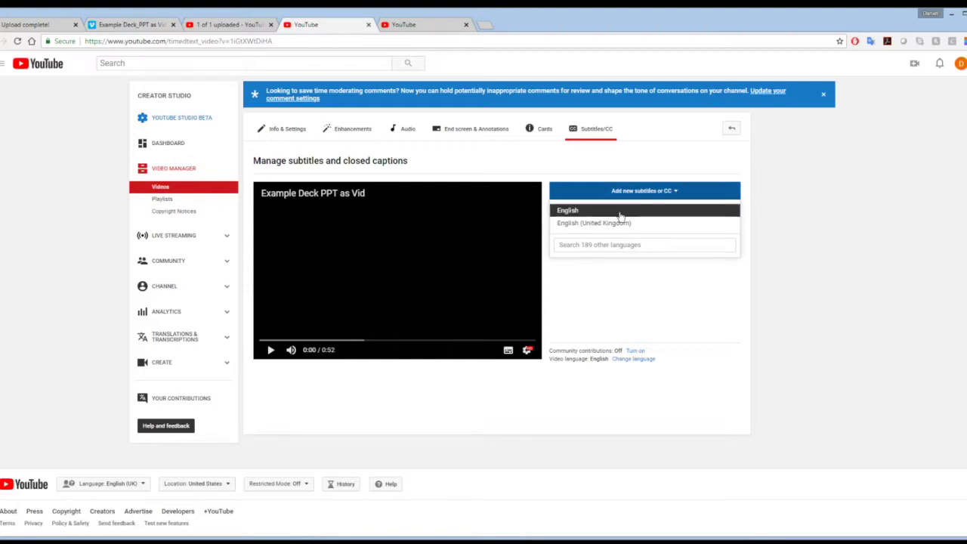
pyautogui.click(574, 214)
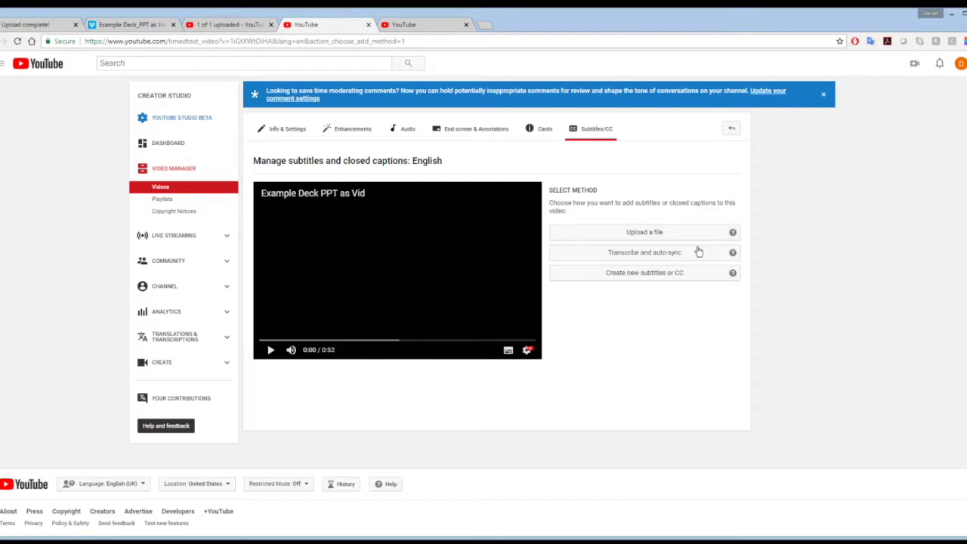
pyautogui.click(689, 274)
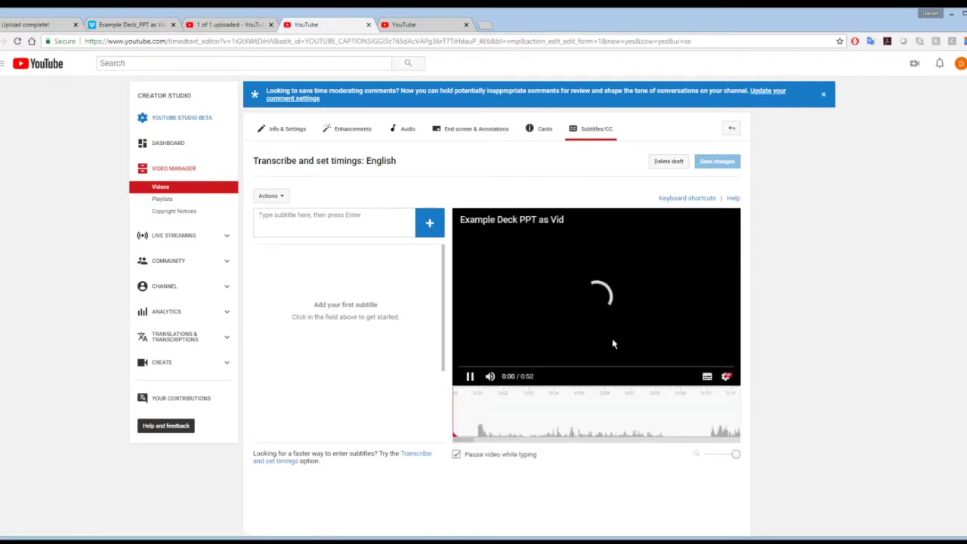
# - Pause the video preview at the start and switch to the PowerPoint deck
pyautogui.click(469, 375)
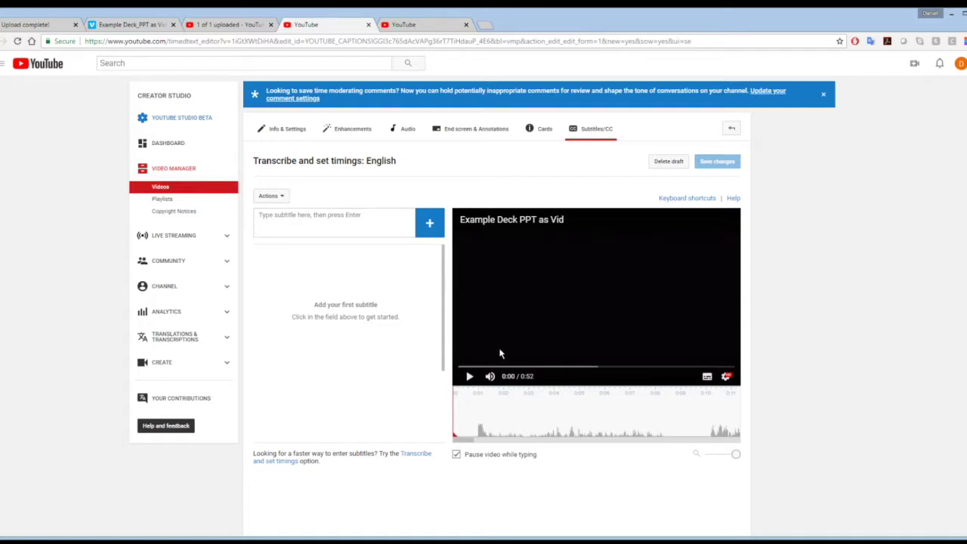
pyautogui.hotkey('alt', 'Tab')
pyautogui.hotkey('alt', 'Tab')
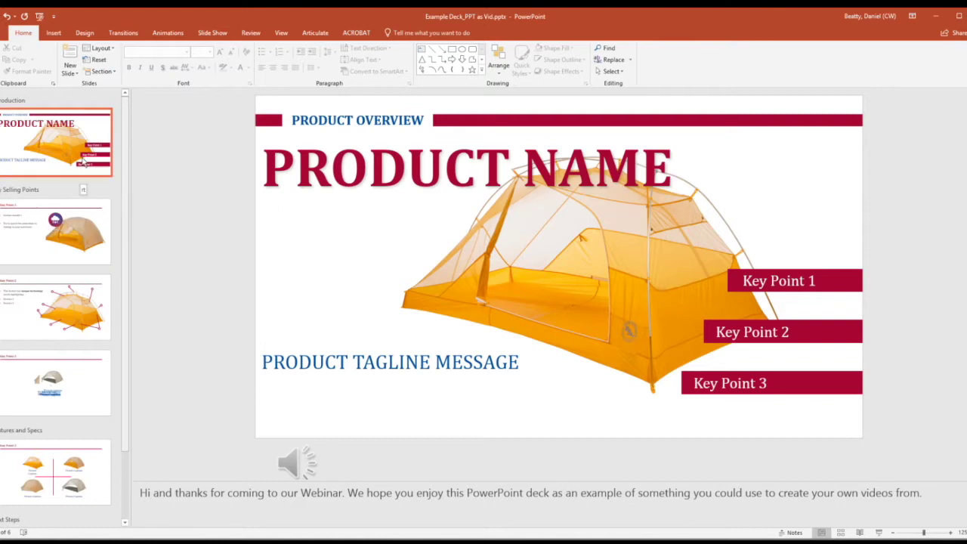
# - Select the title slide's speaker note and check the After timings of slides 1–4
pyautogui.click(140, 492)
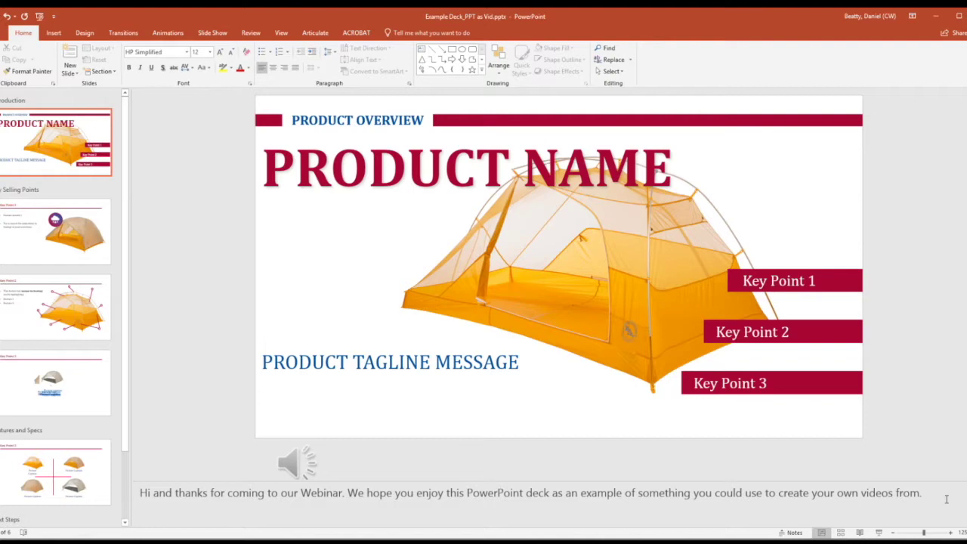
pyautogui.moveTo(943, 499); pyautogui.dragTo(149, 502)
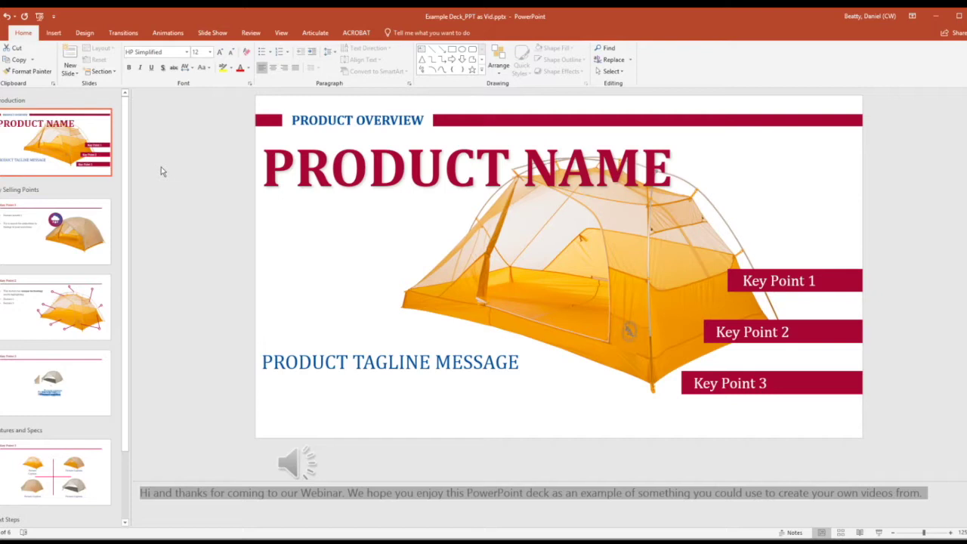
pyautogui.click(125, 33)
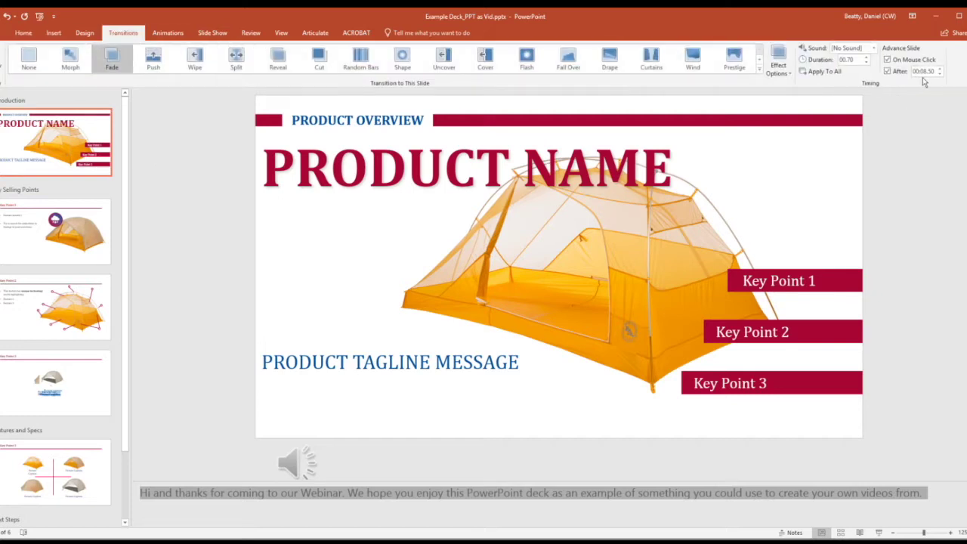
pyautogui.click(98, 253)
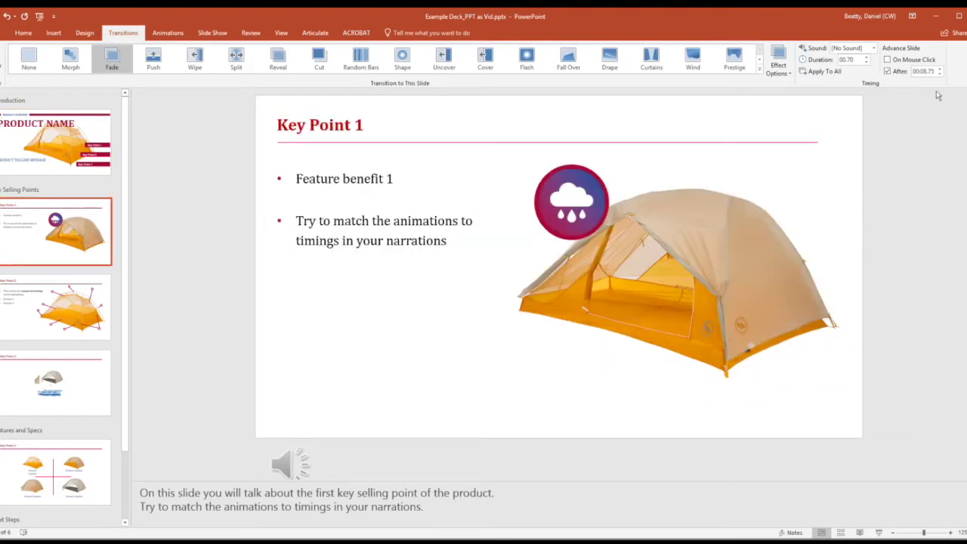
pyautogui.click(80, 315)
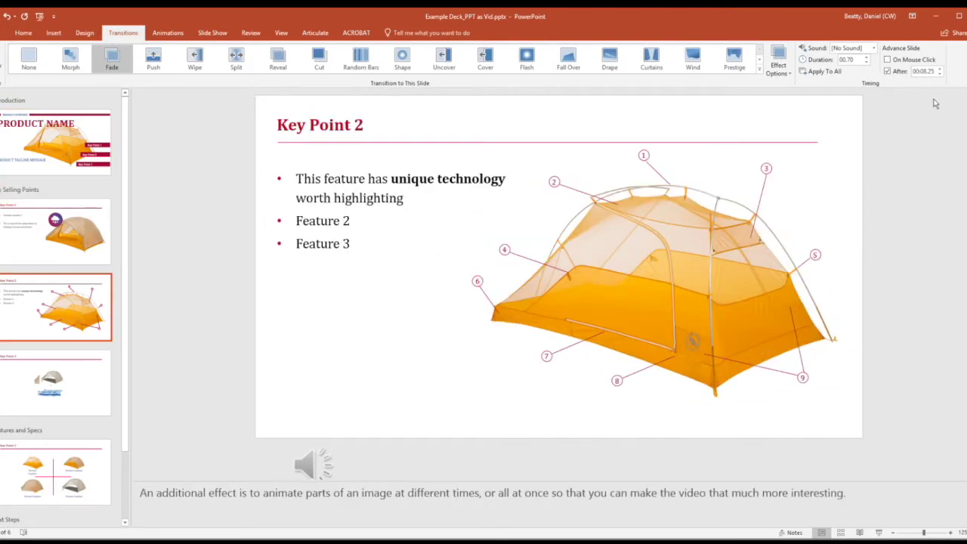
pyautogui.click(84, 400)
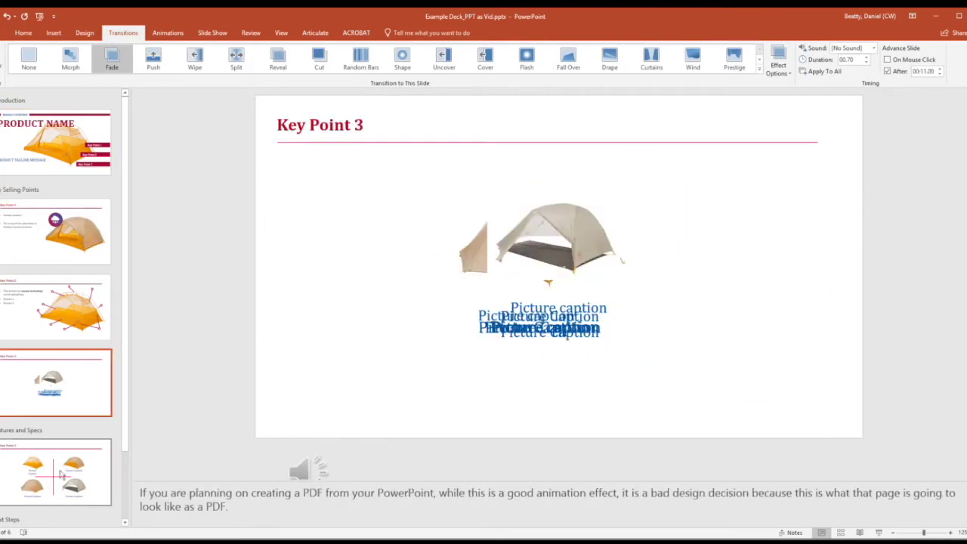
pyautogui.hotkey('alt', 'Tab')
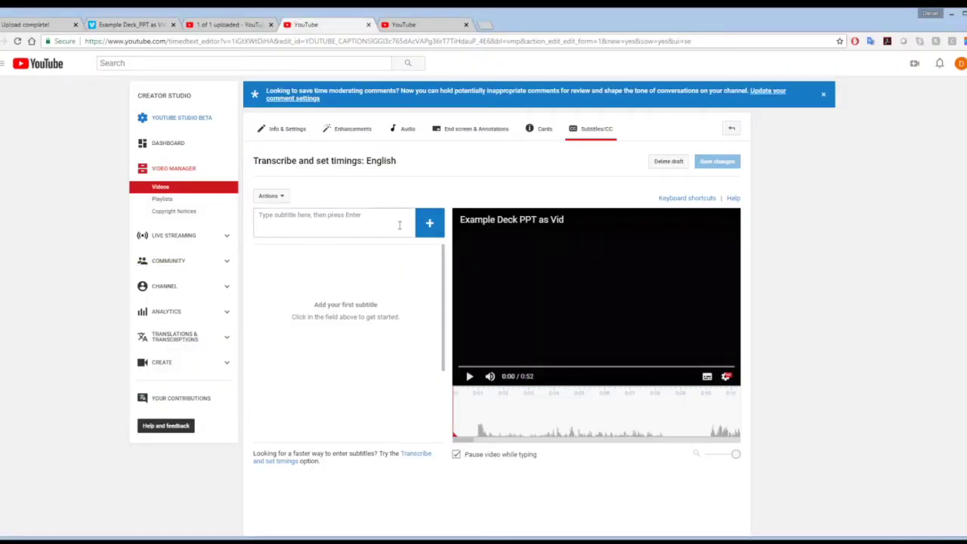
# - Paste the title slide's webinar narration into the subtitle entry, replacing a wrongly pasted web address
pyautogui.click(429, 225)
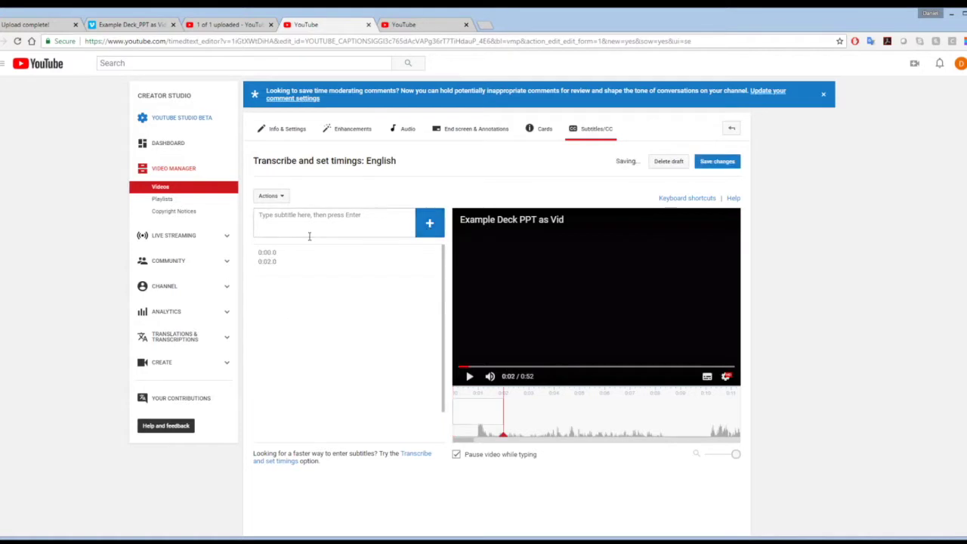
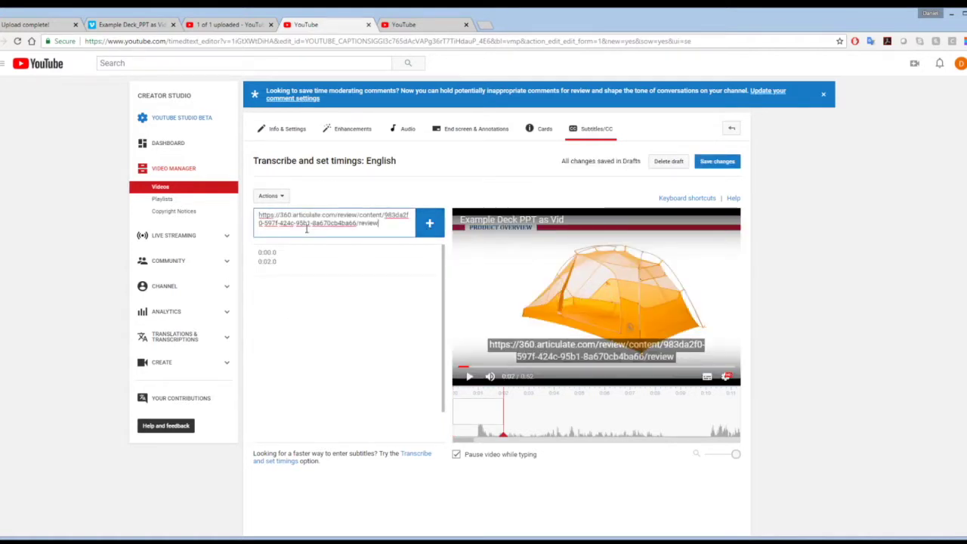
pyautogui.hotkey('ctrl', 'a')
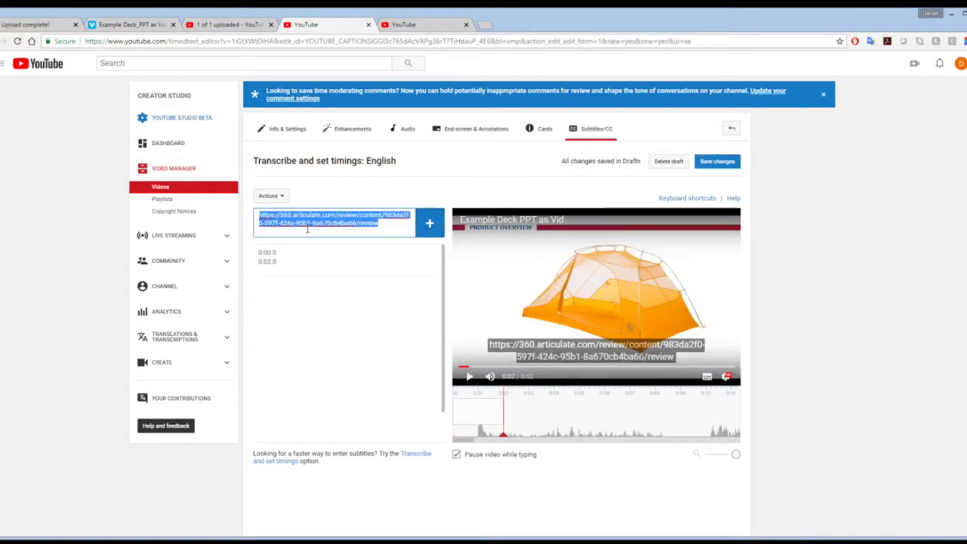
pyautogui.press('BackSpace')
pyautogui.hotkey('alt', 'Tab')
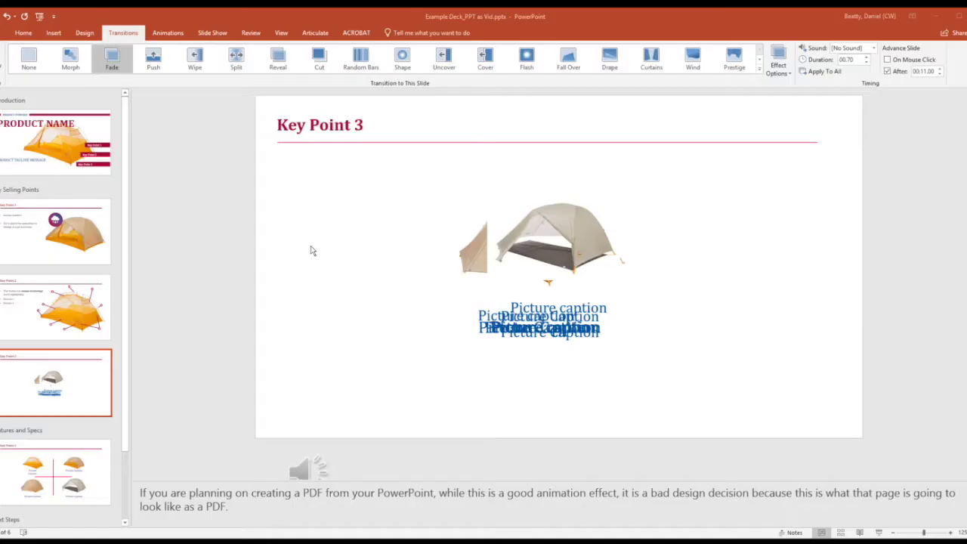
pyautogui.click(64, 144)
pyautogui.click(256, 504)
pyautogui.hotkey('ctrl', 'a')
pyautogui.hotkey('ctrl', 'c')
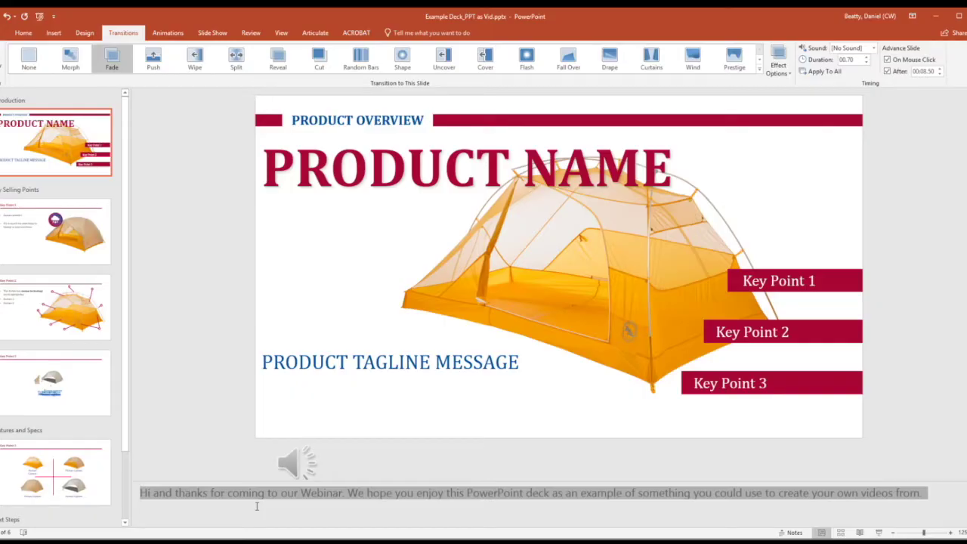
pyautogui.hotkey('alt', 'Tab')
pyautogui.hotkey('ctrl', 'v')
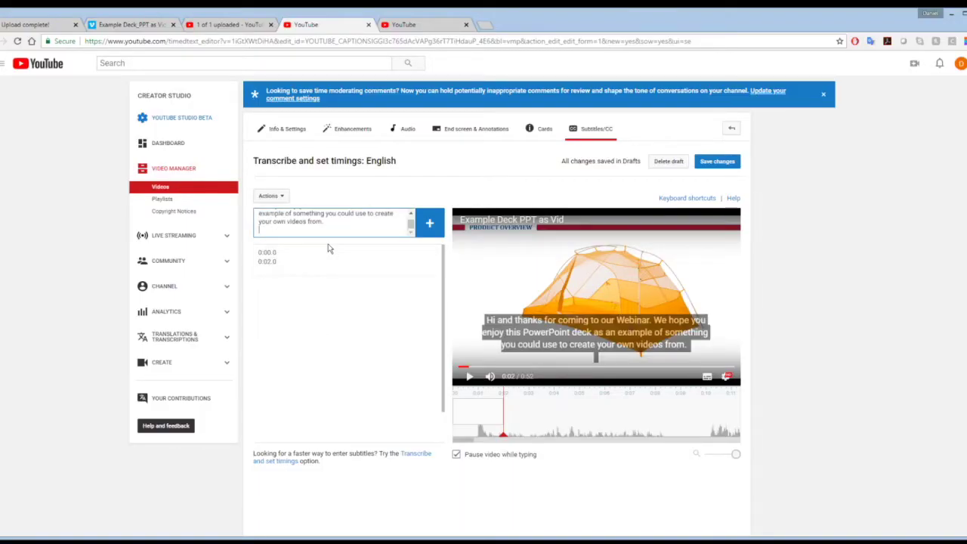
pyautogui.press('Return')
# - Set the empty first subtitle cue to end at 0:08.5
pyautogui.hotkey('alt', 'Tab')
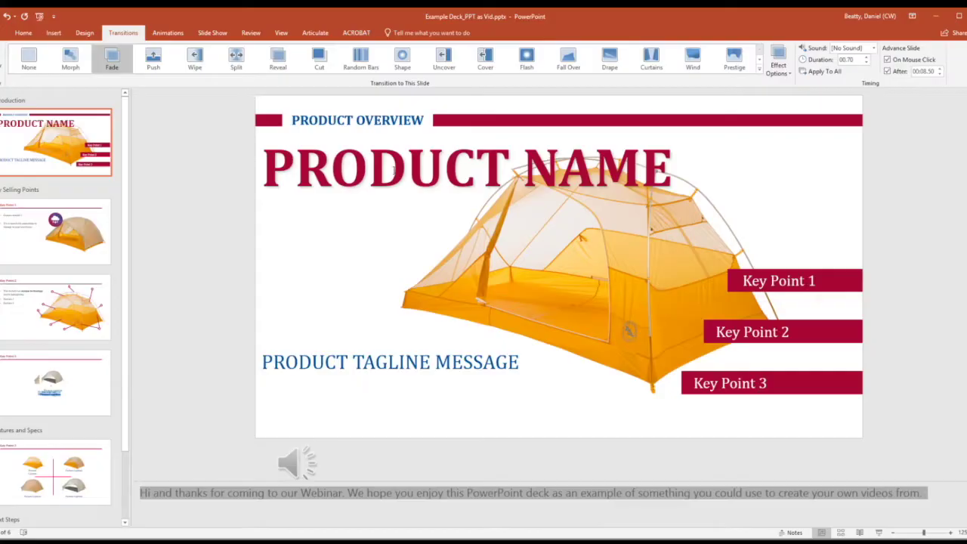
pyautogui.hotkey('alt', 'Tab')
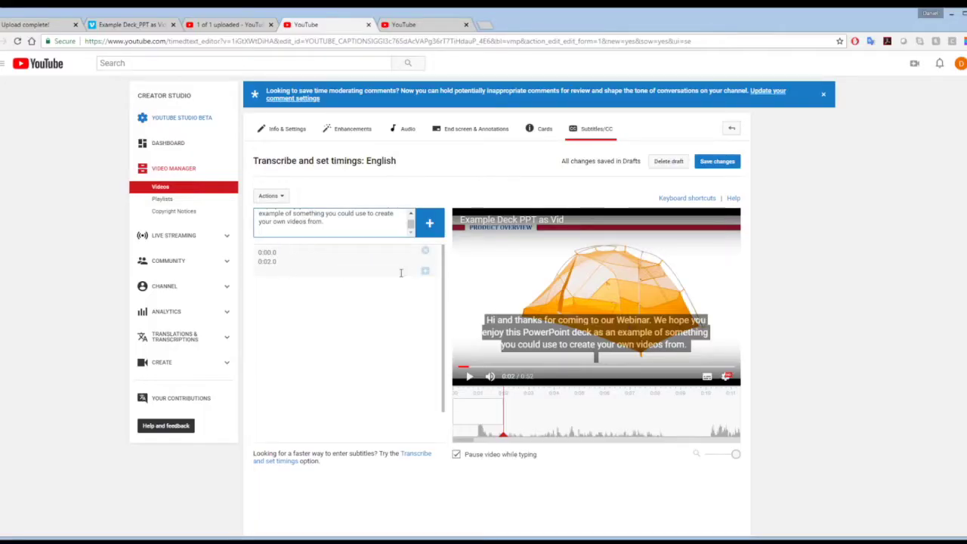
pyautogui.click(358, 278)
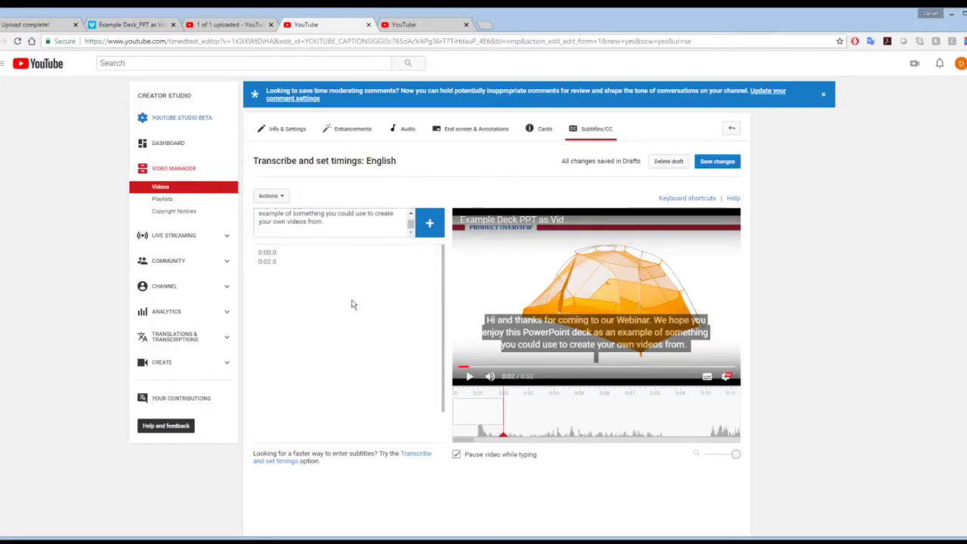
pyautogui.click(325, 264)
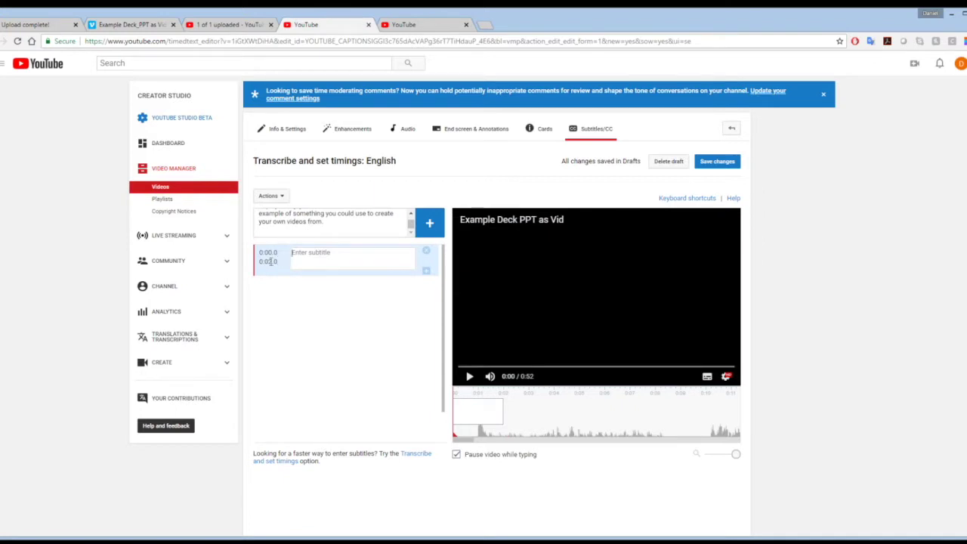
pyautogui.click(270, 261)
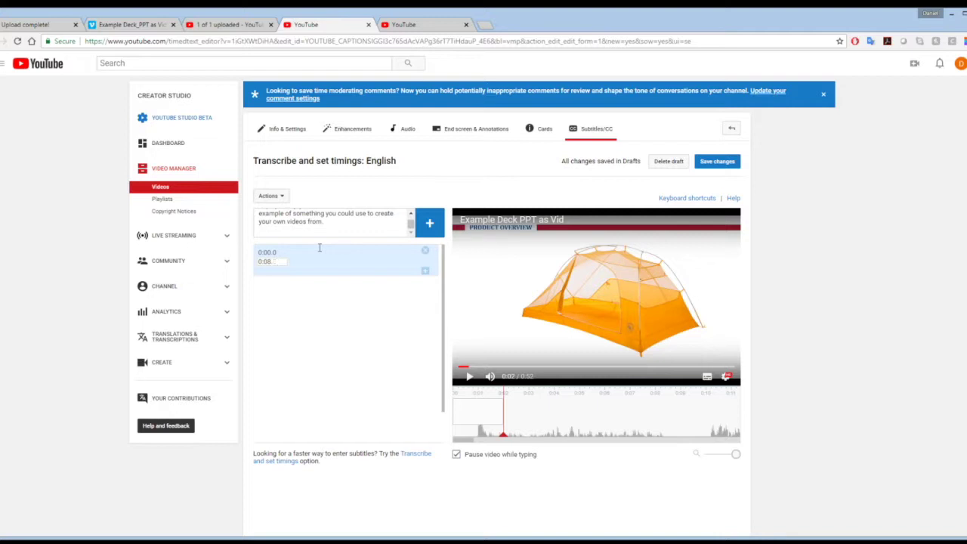
pyautogui.press('Return')
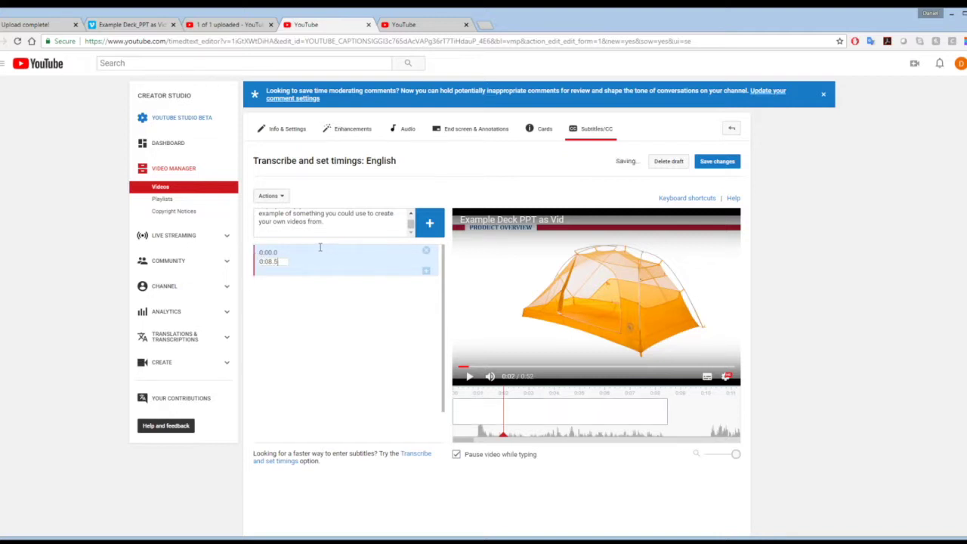
# - Delete the empty 0:00.0–0:08.5 cue, keeping the narration text in the entry box
pyautogui.click(330, 233)
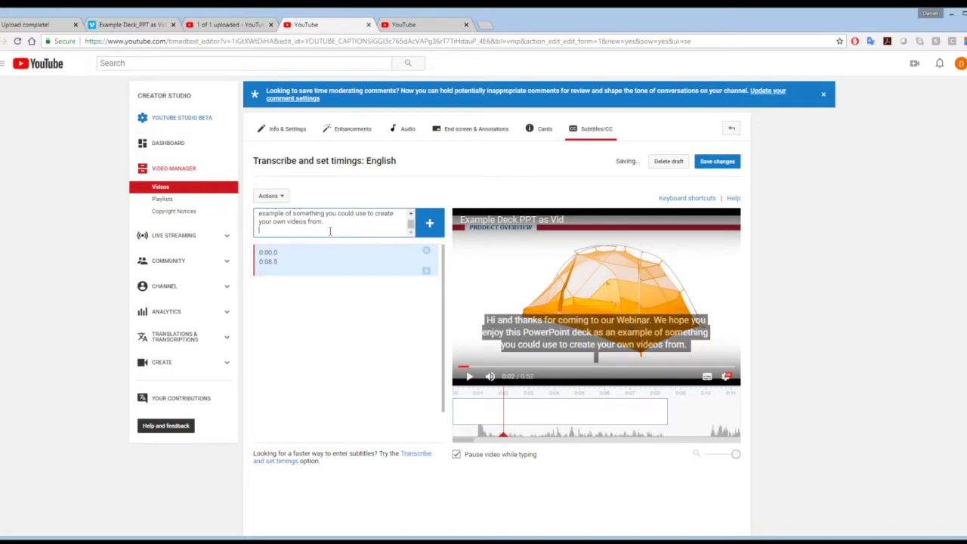
pyautogui.moveTo(328, 222); pyautogui.dragTo(262, 214)
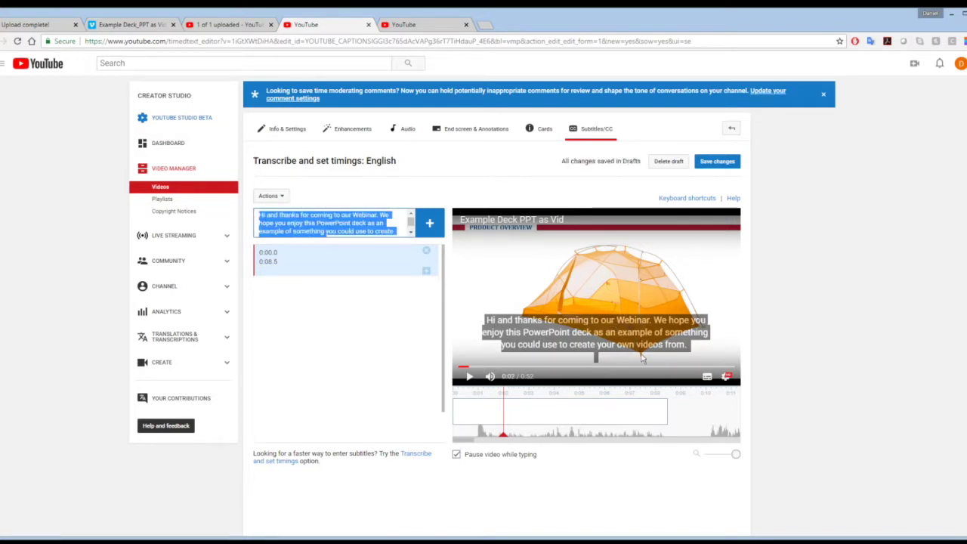
pyautogui.click(319, 257)
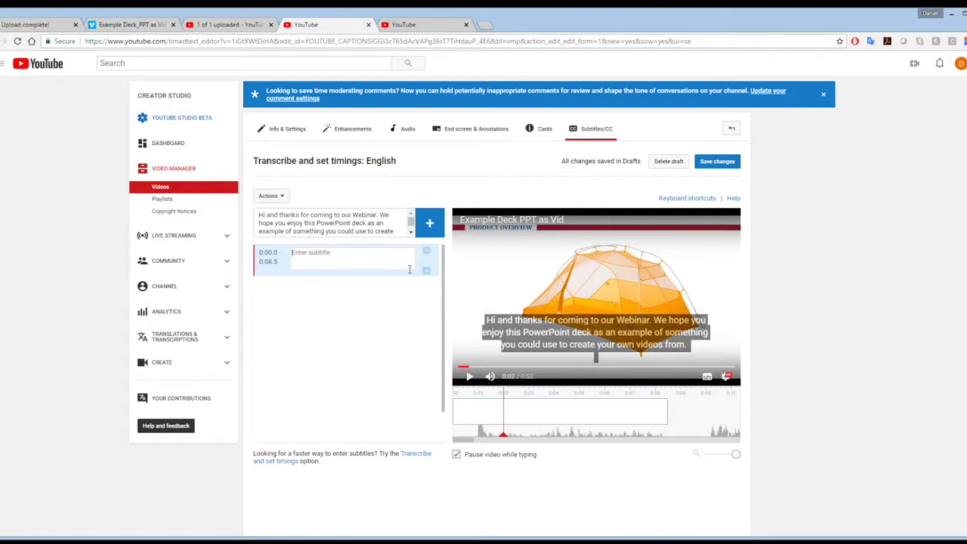
pyautogui.click(426, 250)
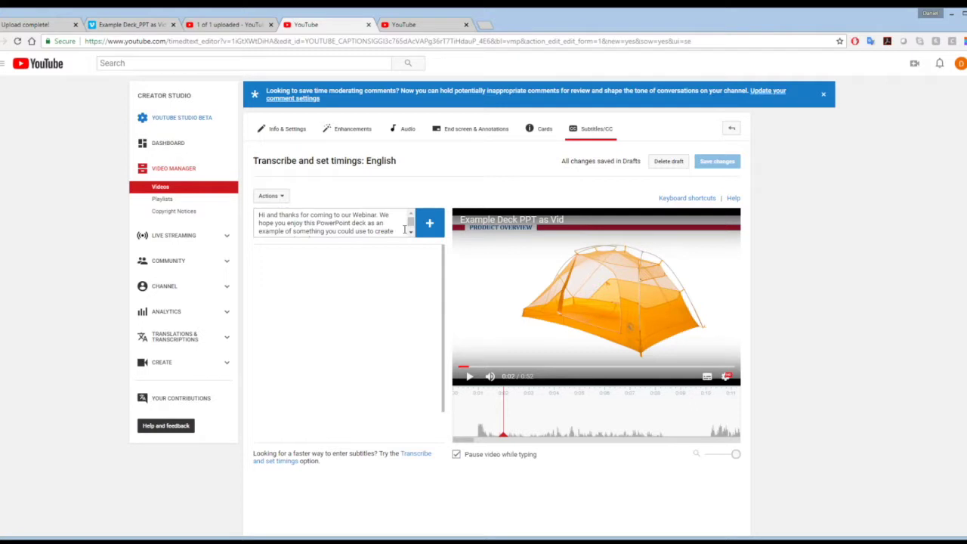
# - Re-paste the narration, trim it after "PowerPoint deck a", and add it as the 0:00.0–0:02.0 subtitle
pyautogui.moveTo(406, 230); pyautogui.dragTo(214, 214)
pyautogui.press('BackSpace')
pyautogui.hotkey('ctrl', 'a')
pyautogui.press('BackSpace')
pyautogui.hotkey('ctrl', 'v')
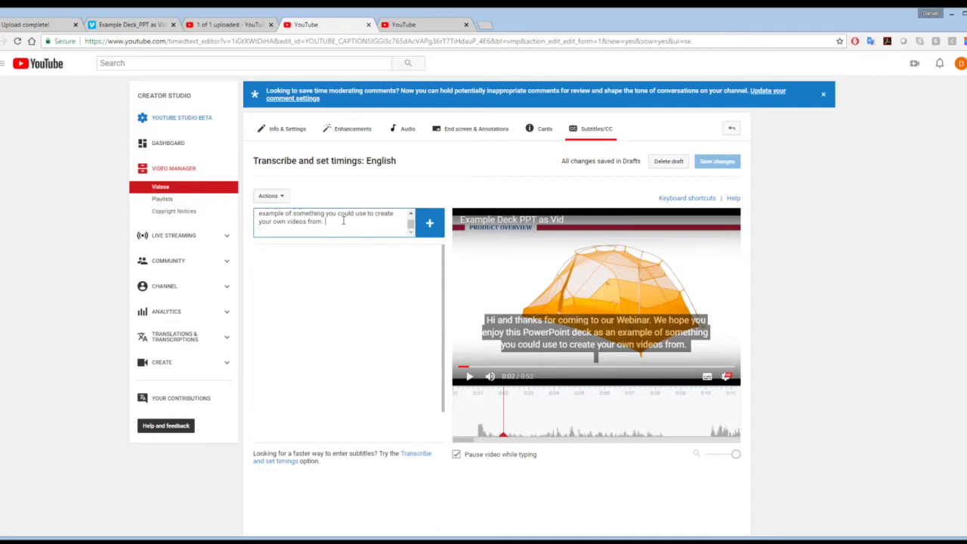
pyautogui.moveTo(342, 220); pyautogui.dragTo(248, 219)
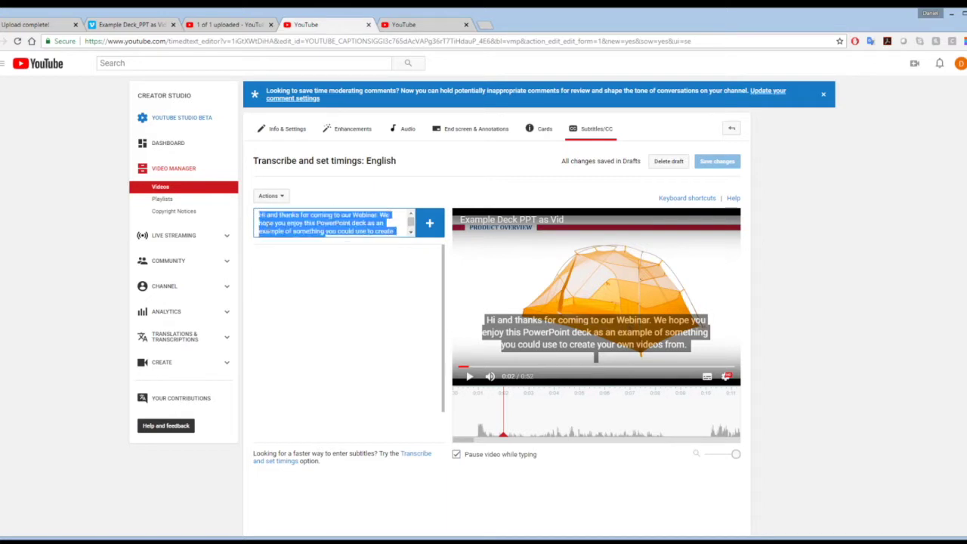
pyautogui.hotkey('ctrl', 'z')
pyautogui.hotkey('ctrl', 'z')
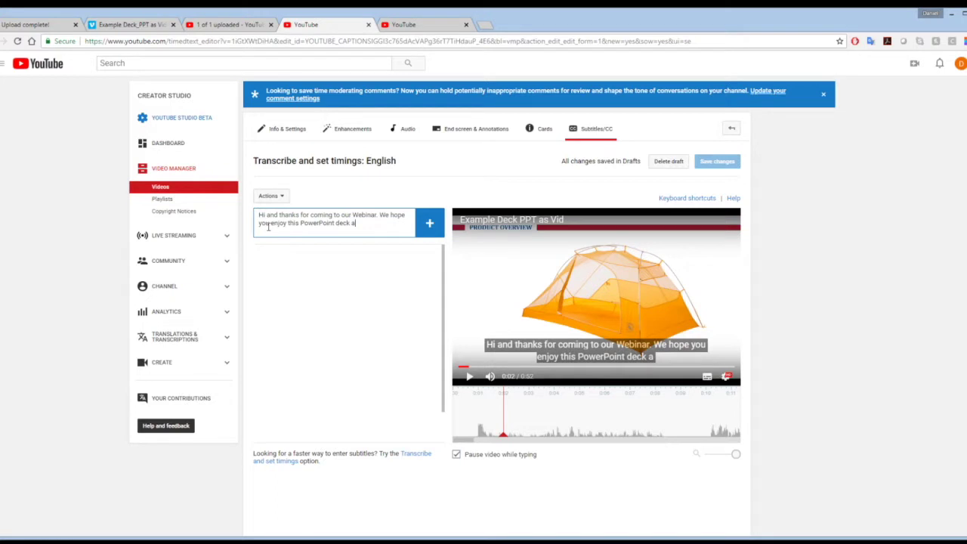
pyautogui.click(430, 224)
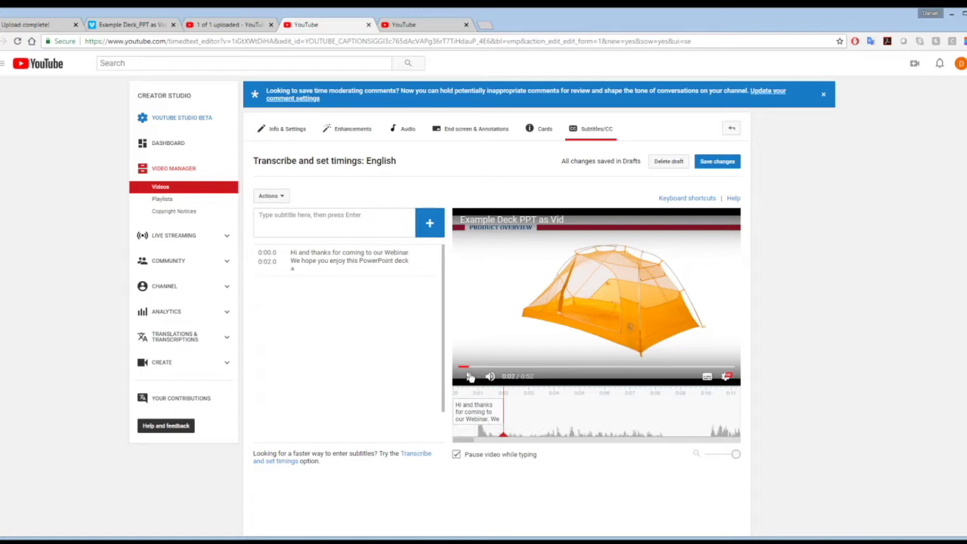
# - Rewind the preview to 0:00 and drag the first caption's end out to 0:03.6
pyautogui.click(470, 377)
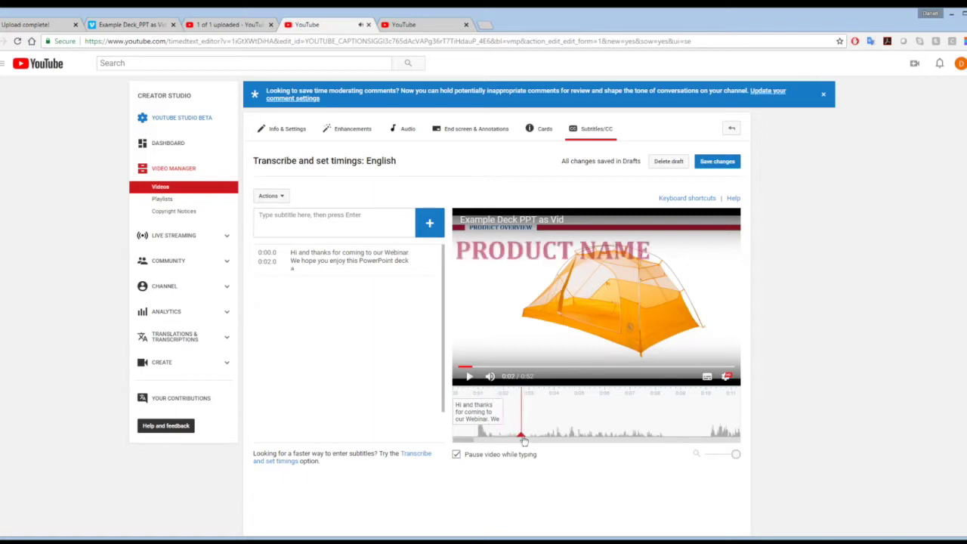
pyautogui.moveTo(521, 436); pyautogui.dragTo(457, 454)
pyautogui.click(457, 455)
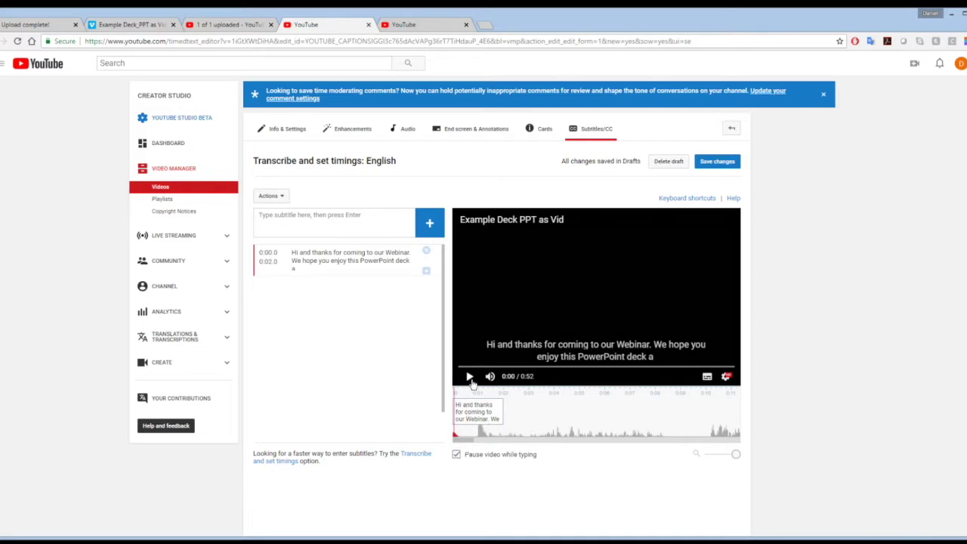
pyautogui.moveTo(500, 412); pyautogui.dragTo(547, 414)
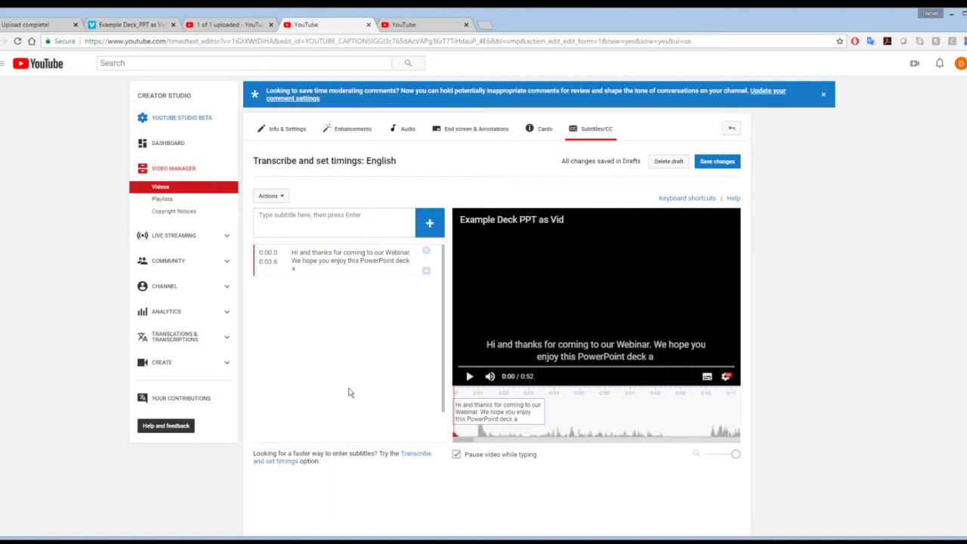
# - Open the published English subtitle track of PowerPoint as Video Example 2, dismissing the formatting warning
pyautogui.click(414, 30)
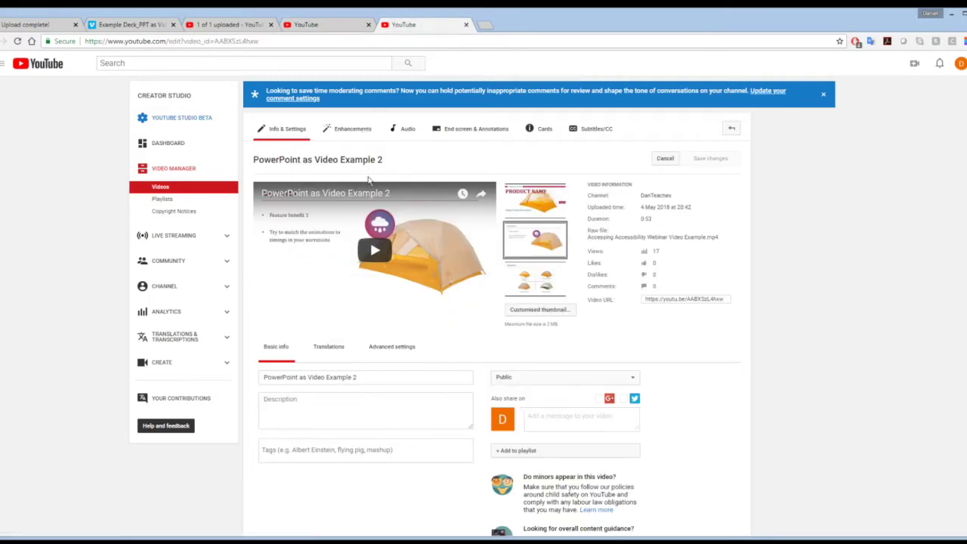
pyautogui.click(595, 135)
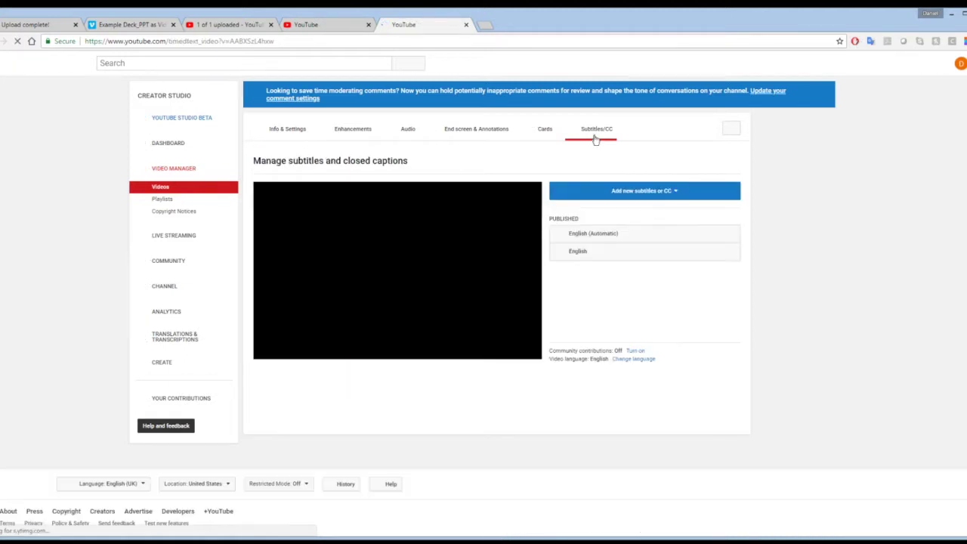
pyautogui.click(582, 252)
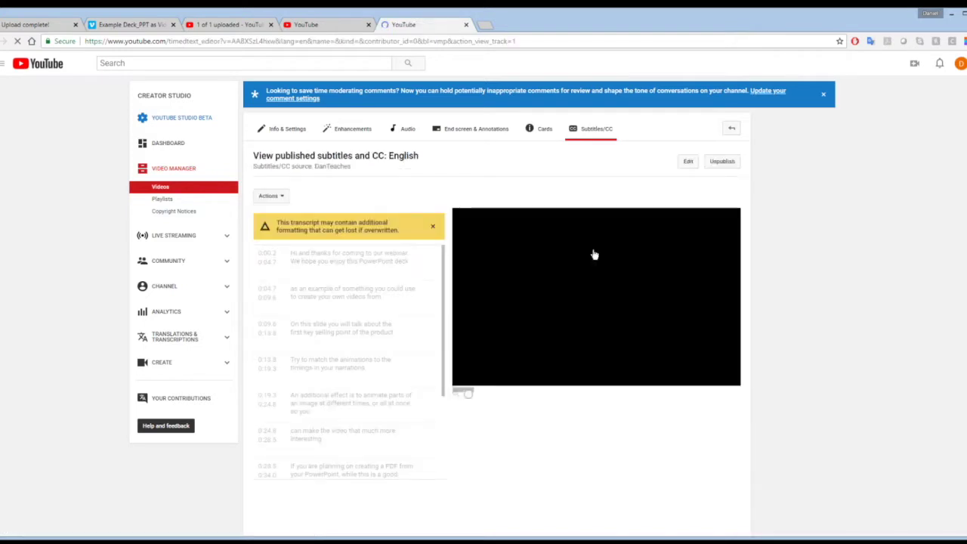
pyautogui.click(433, 227)
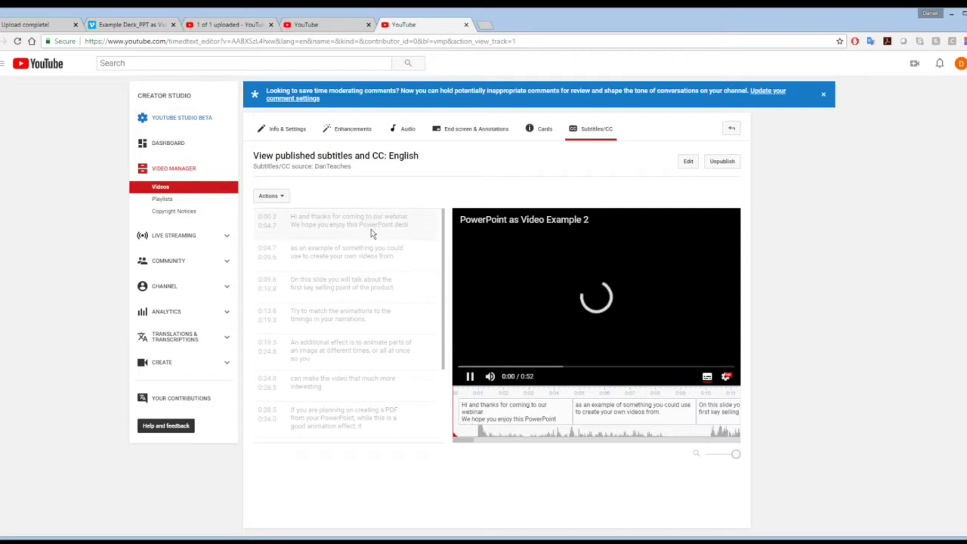
# - Play and pause the video to check subtitle timing, then show the track's download formats
pyautogui.click(469, 376)
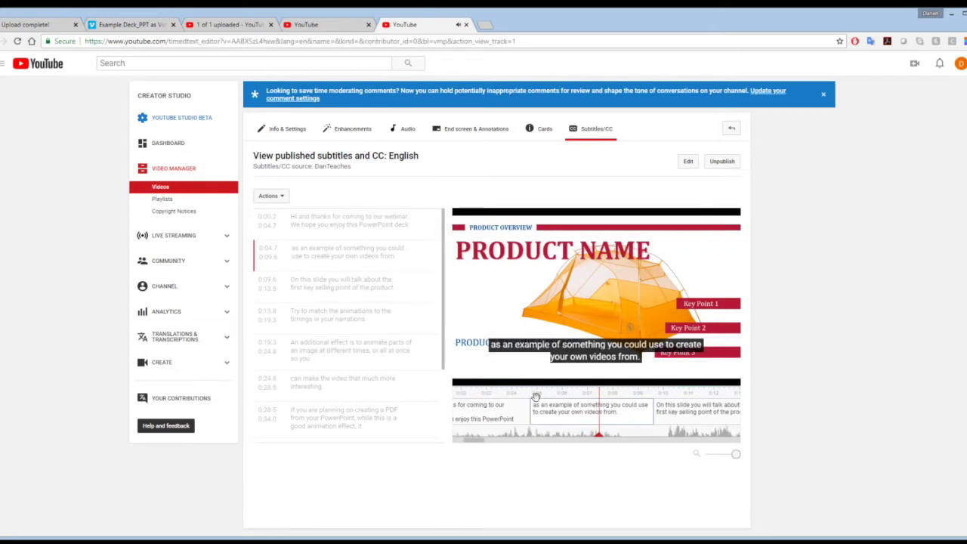
pyautogui.click(469, 376)
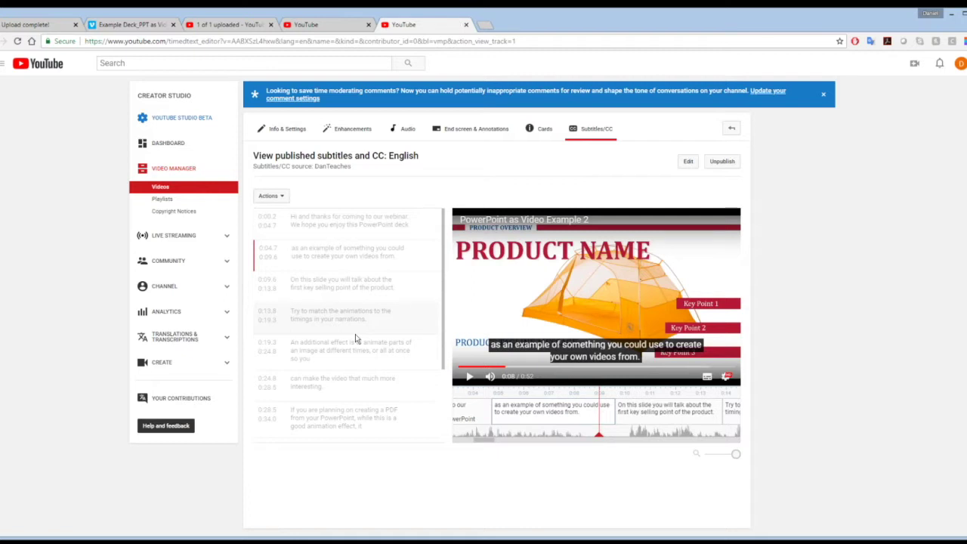
pyautogui.click(281, 199)
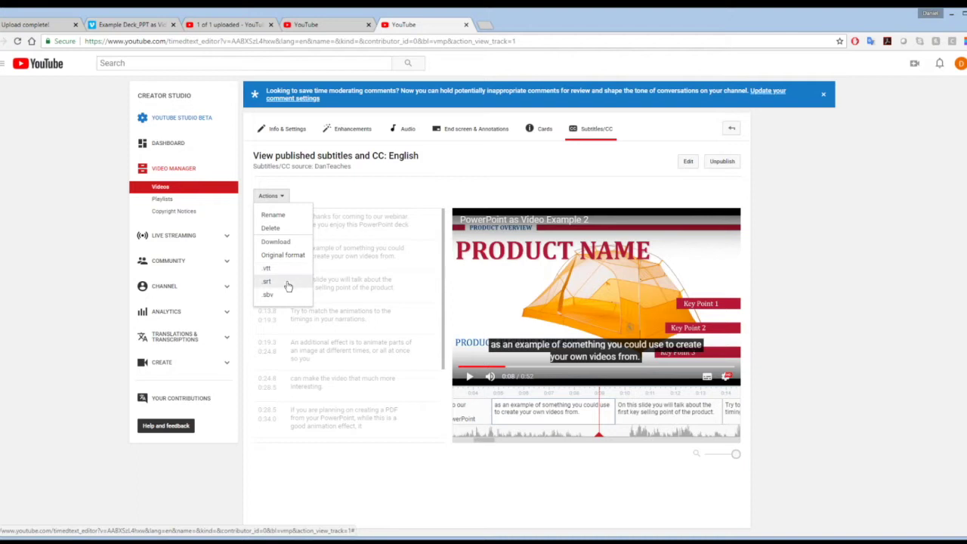
# - Save the English subtitles in .srt format as captions.srt inside the Example as Vid folder
pyautogui.click(287, 282)
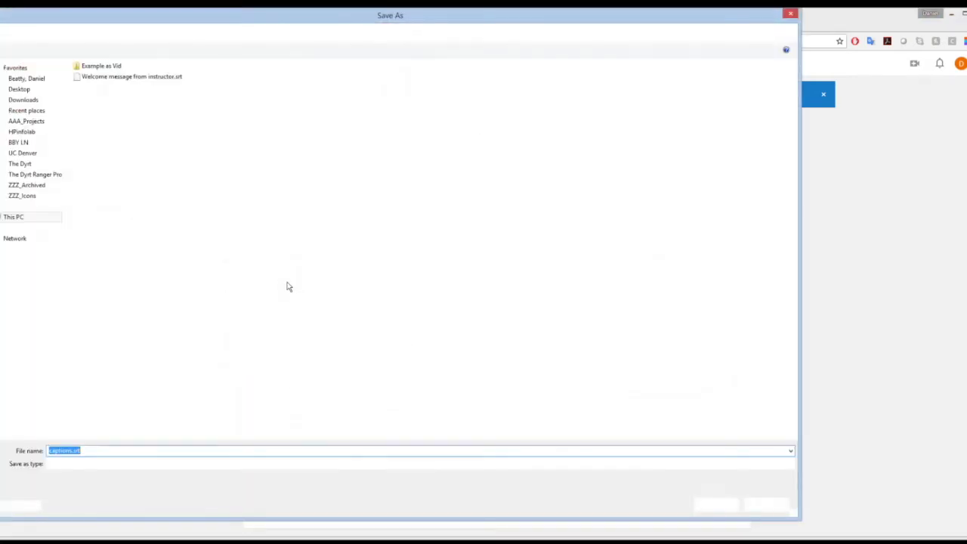
pyautogui.doubleClick(100, 66)
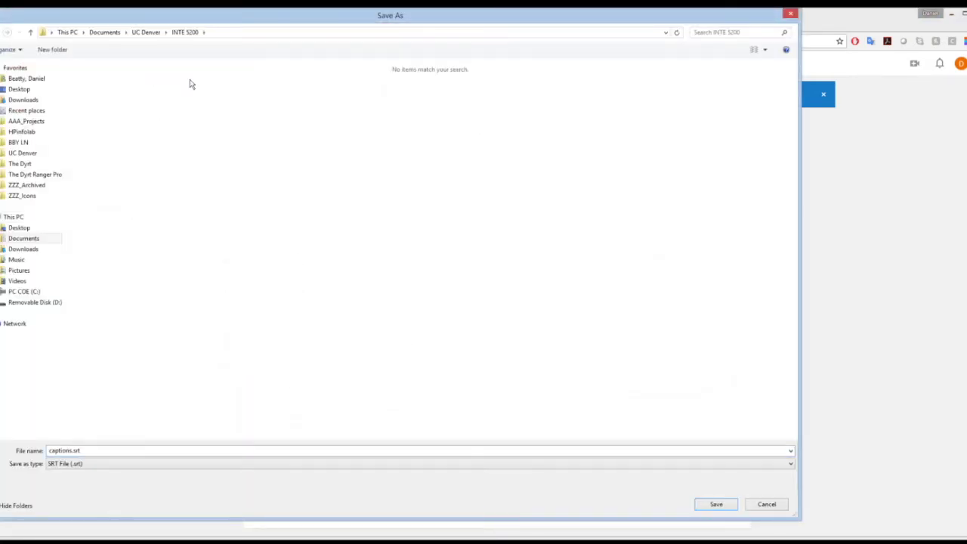
pyautogui.click(717, 504)
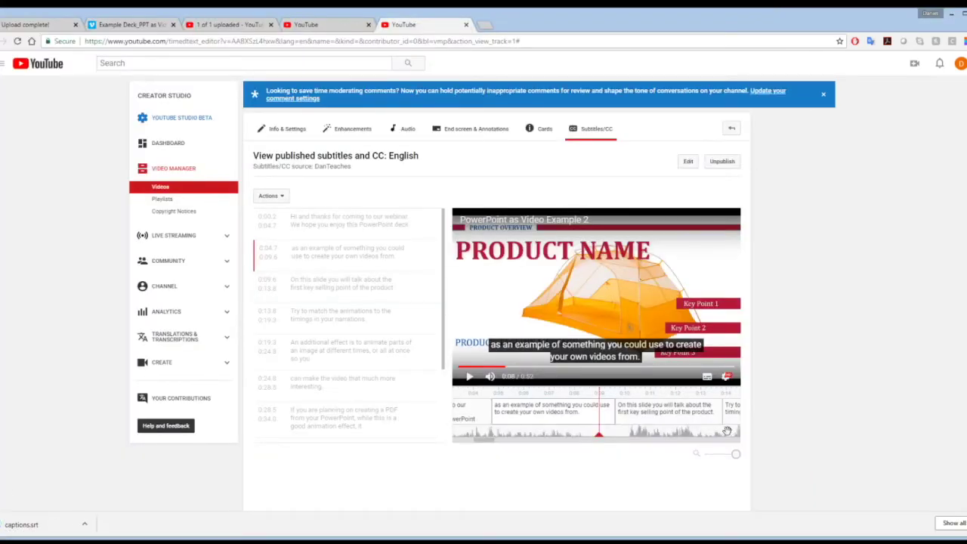
pyautogui.hotkey('alt', 'Tab')
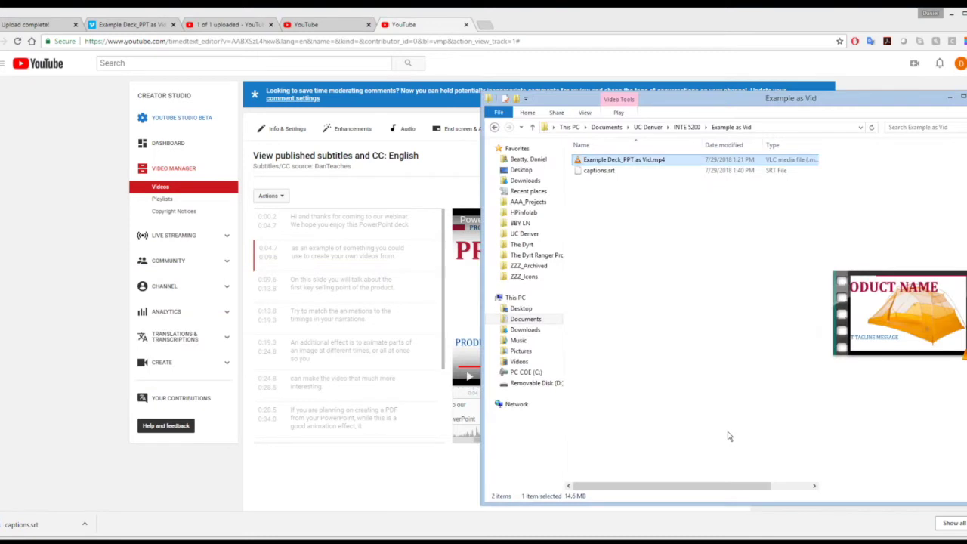
# - Check that captions.srt (1.14 KB) sits beside the deck's MP4, then return to the browser
pyautogui.click(634, 170)
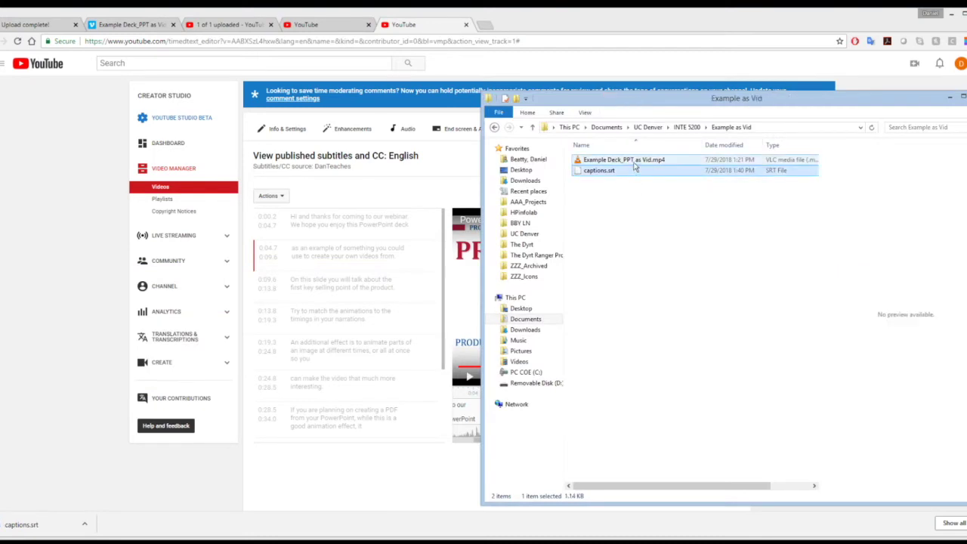
pyautogui.click(633, 160)
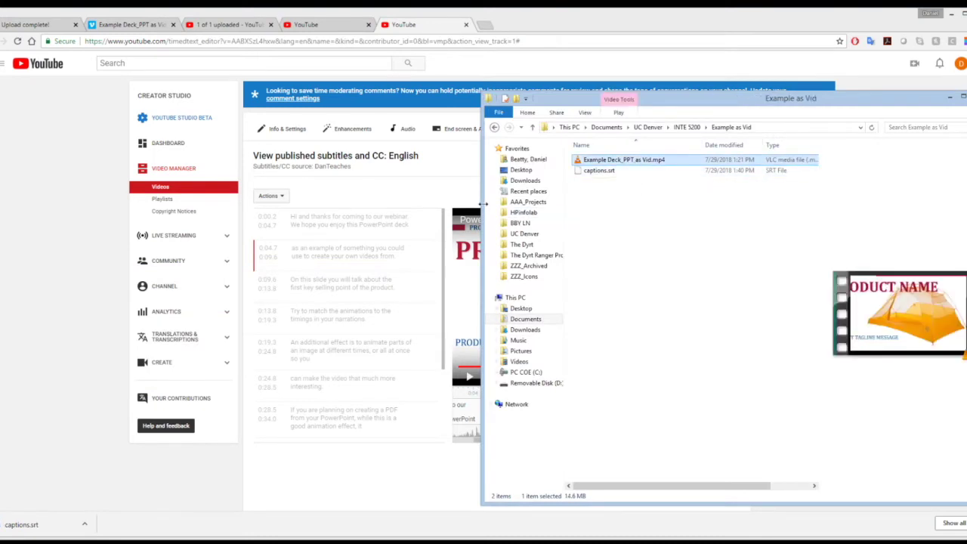
pyautogui.hotkey('alt', 'Tab')
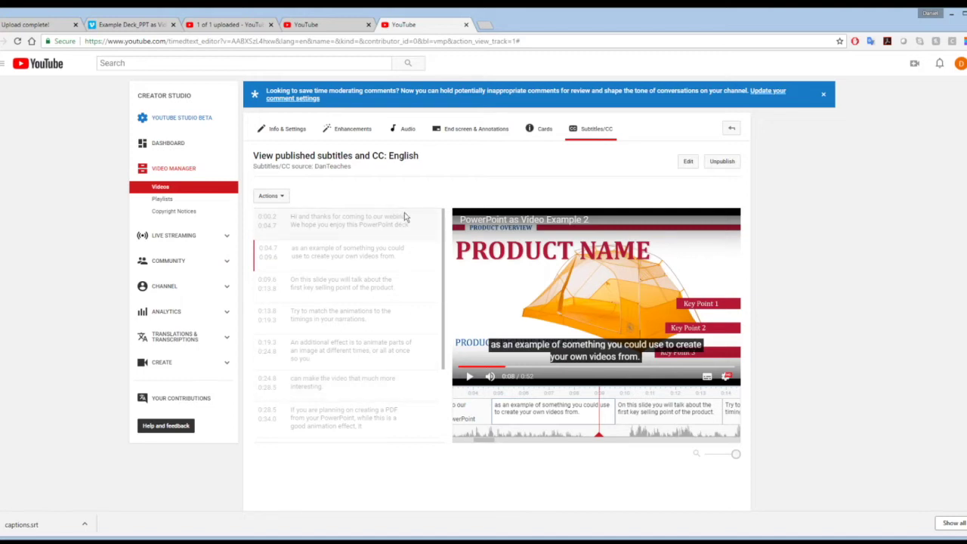
# - Go back to the Subtitles/CC track list and open the automatic English track
pyautogui.click(592, 141)
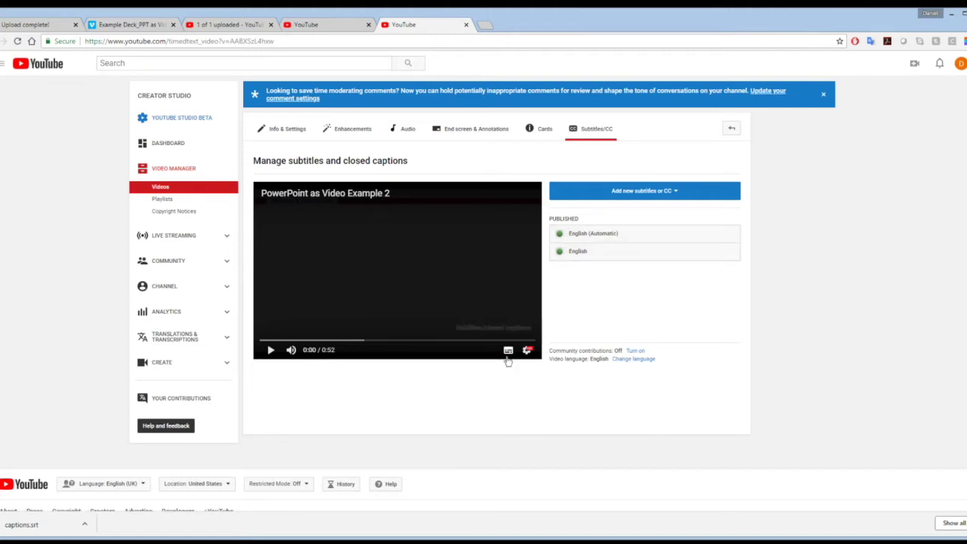
pyautogui.click(594, 235)
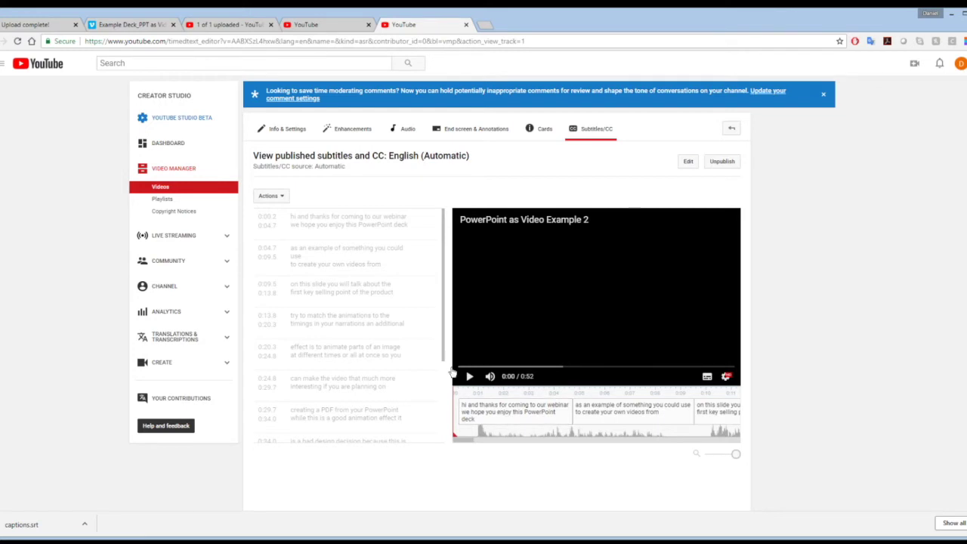
# - Scroll the automatic English captions, which begin 'hi and thanks for coming to our webinar'
pyautogui.moveTo(445, 272)
pyautogui.mouseDown()
pyautogui.moveTo(440, 372)
pyautogui.moveTo(453, 261)
pyautogui.mouseUp()
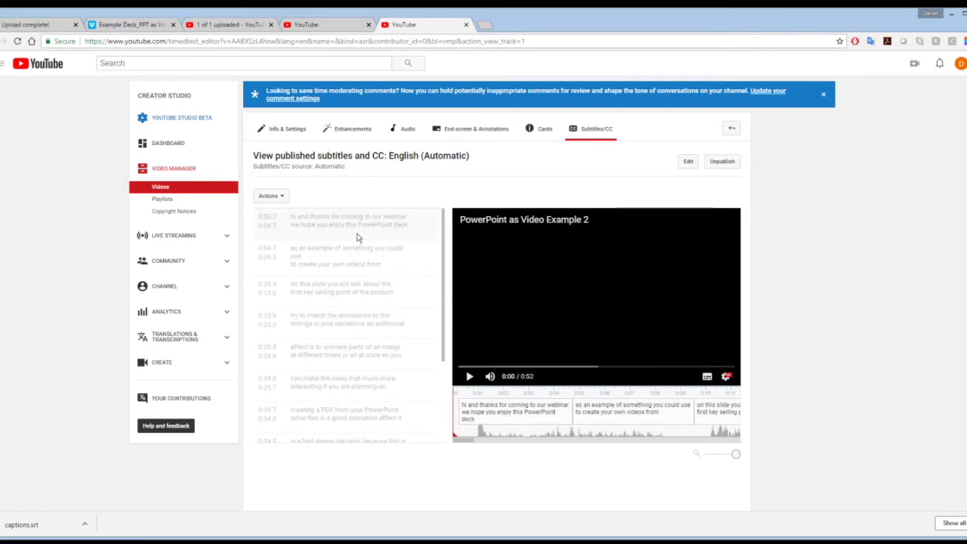